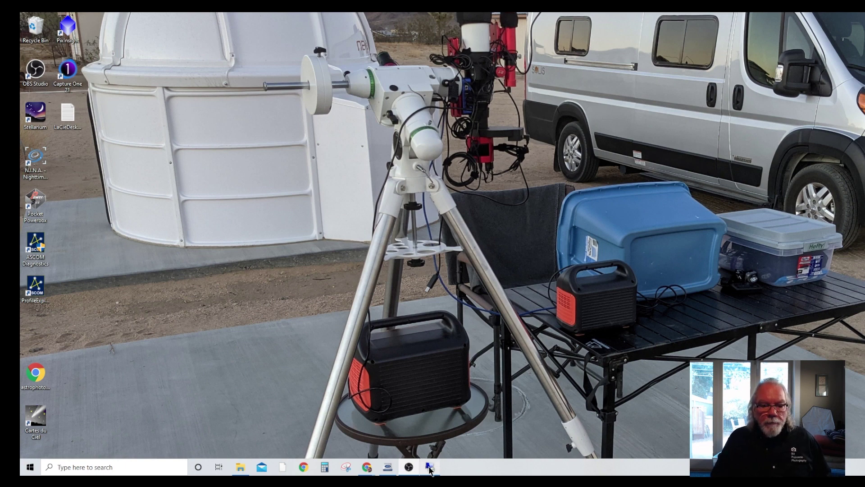
Step: Enter the remote laptop's full-screen session and restore the System Information window
mouse_move(430, 469)
left_click(429, 431)
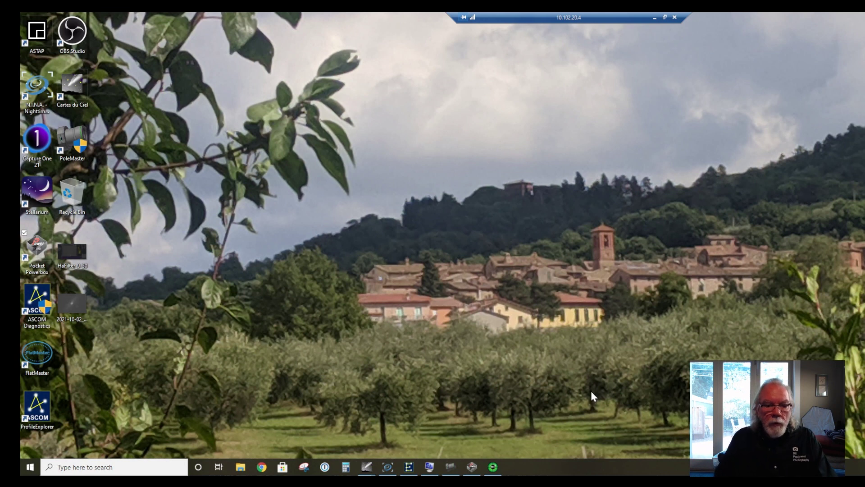
left_click(429, 467)
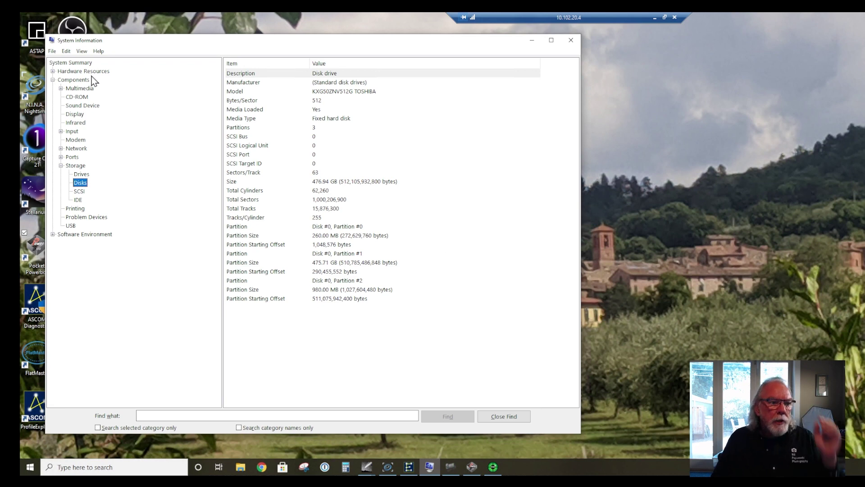
left_click(71, 65)
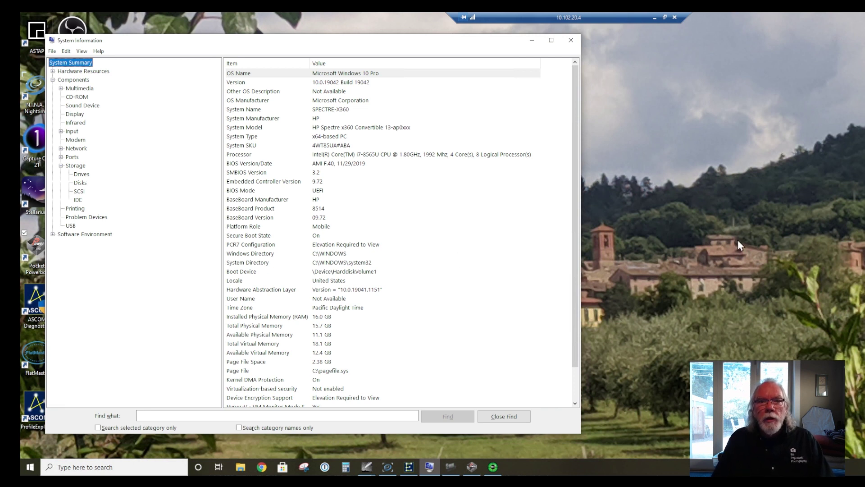
Step: Check the Storage disk and drive details, ending on drive C: with 282.51 GB free of 475.71 GB
left_click(76, 176)
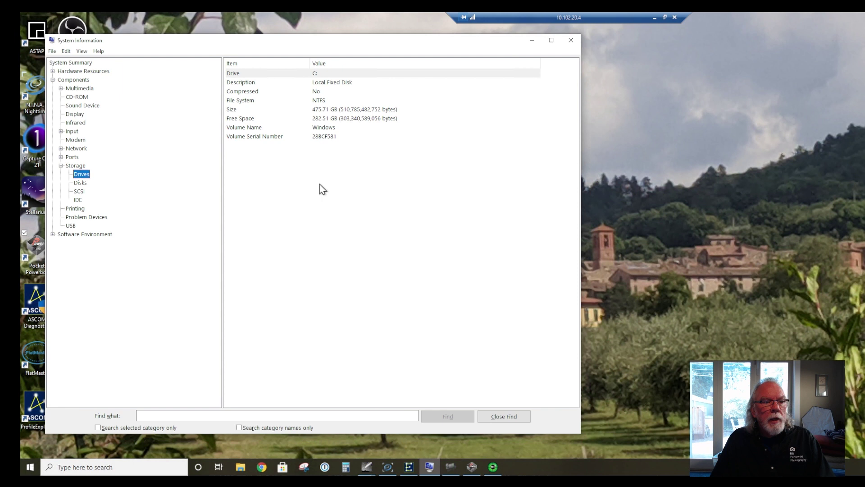
left_click(79, 184)
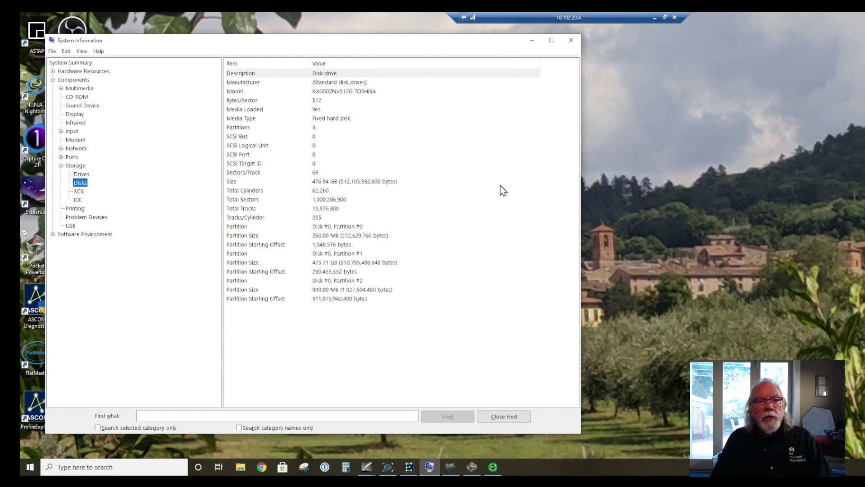
left_click(85, 175)
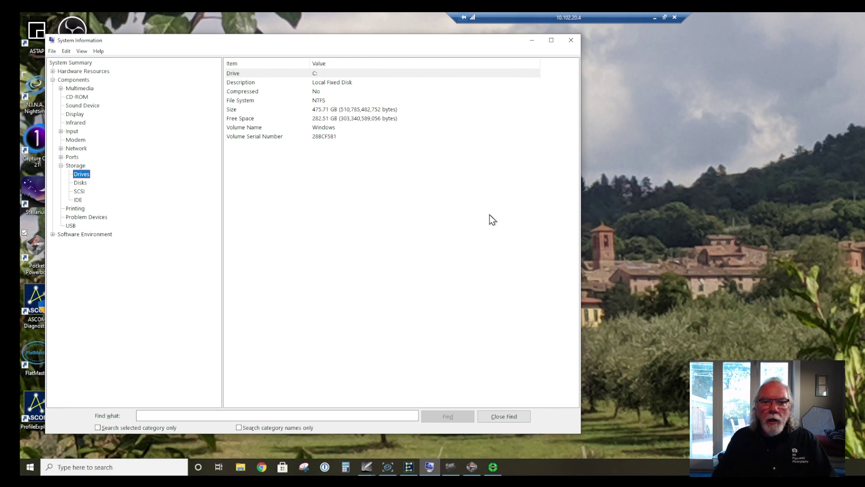
Step: Minimise System Information and restore PoleMaster 1.3.2.8 on the remote laptop
left_click(532, 40)
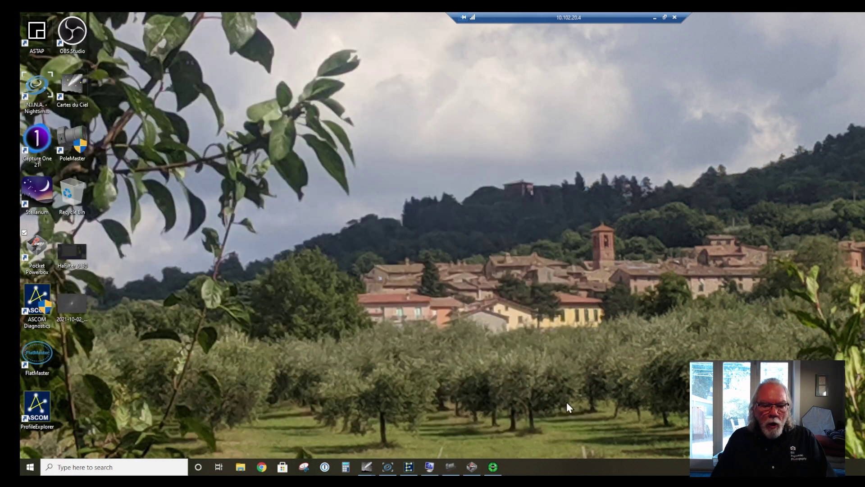
left_click(453, 466)
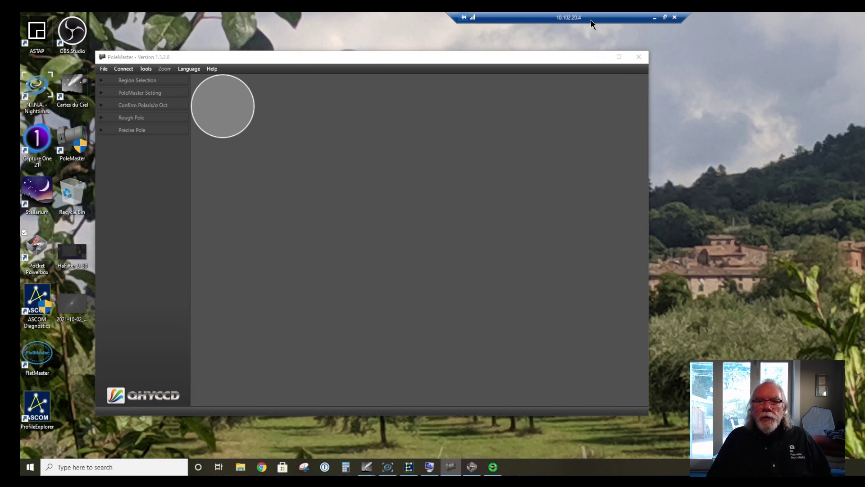
Step: Step out of and back into the remote session, then minimise PoleMaster to show the bare desktop
left_click(653, 17)
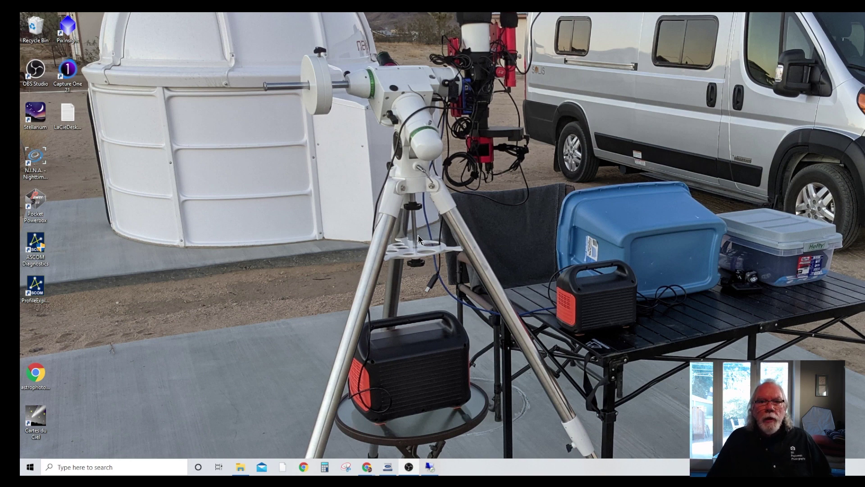
left_click(429, 467)
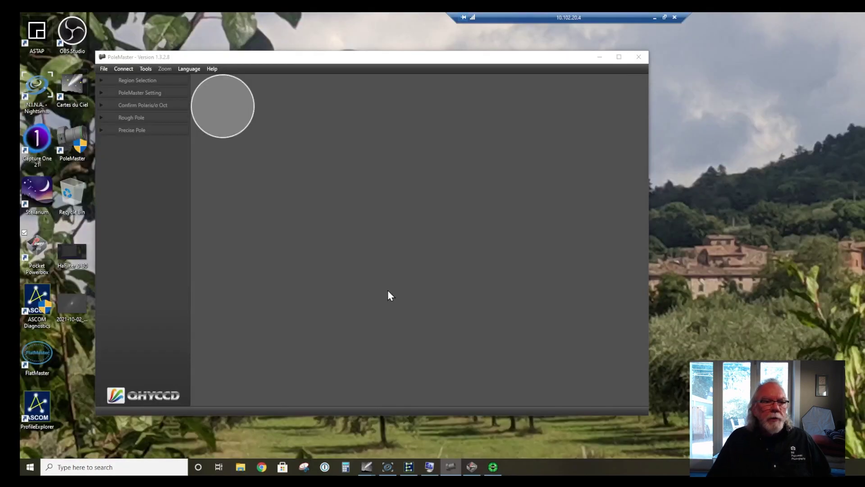
left_click(598, 57)
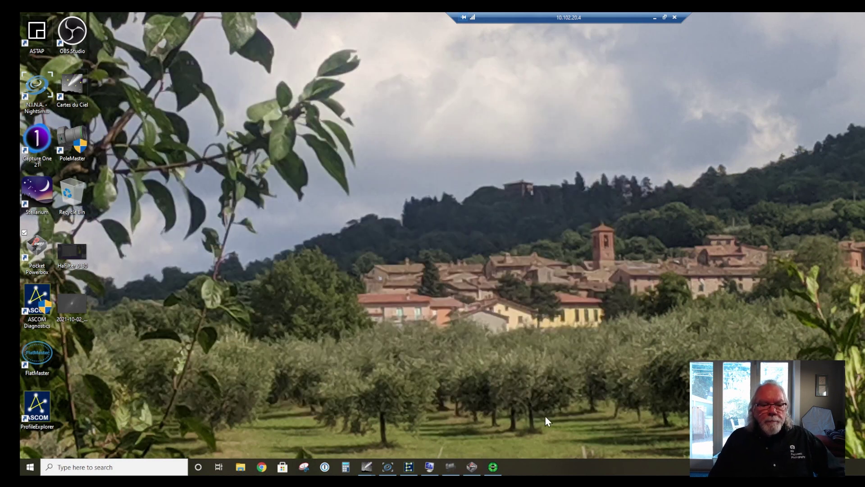
Step: Look over the Telescope menu on the M31 Cartes du Ciel chart, then switch to N.I.N.A.'s EQMOD HEQ5/6 details
mouse_move(367, 470)
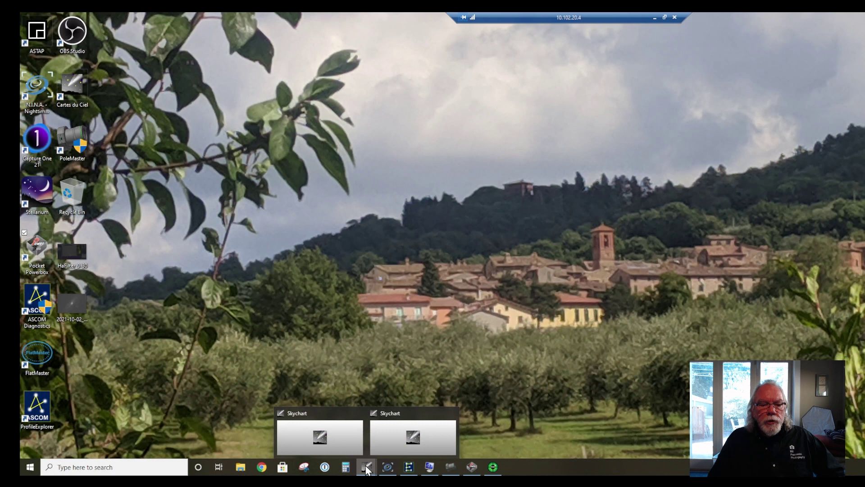
left_click(328, 440)
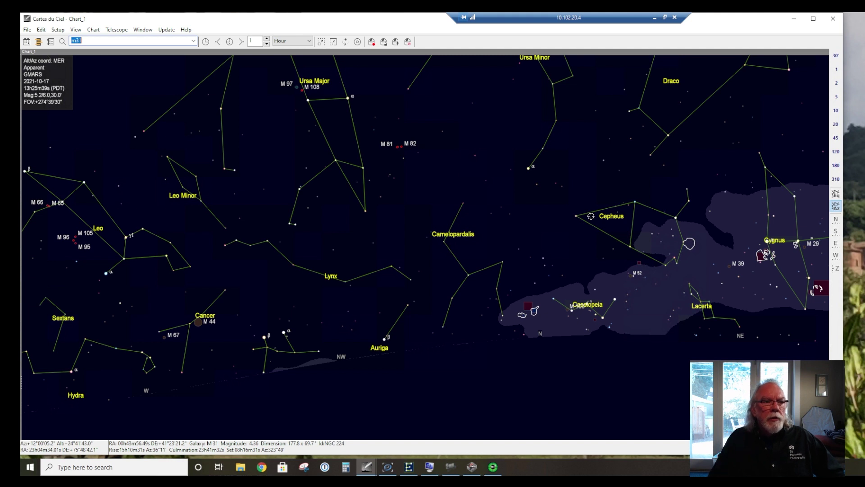
left_click(119, 30)
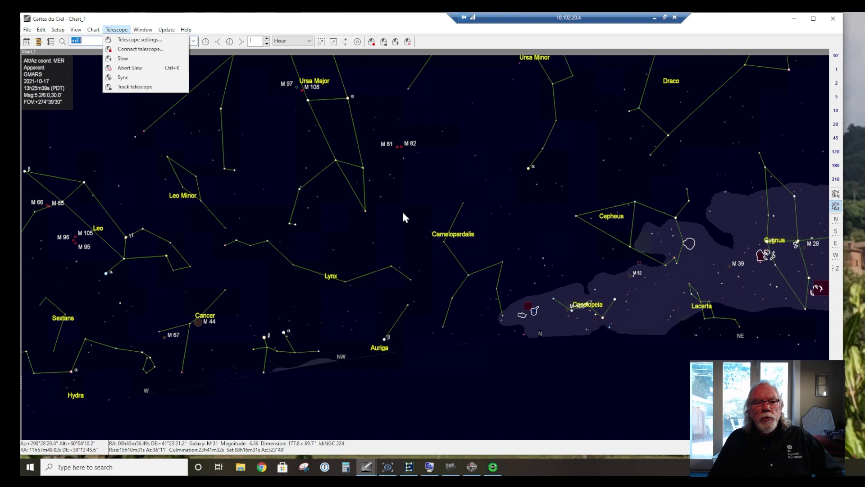
left_click(277, 26)
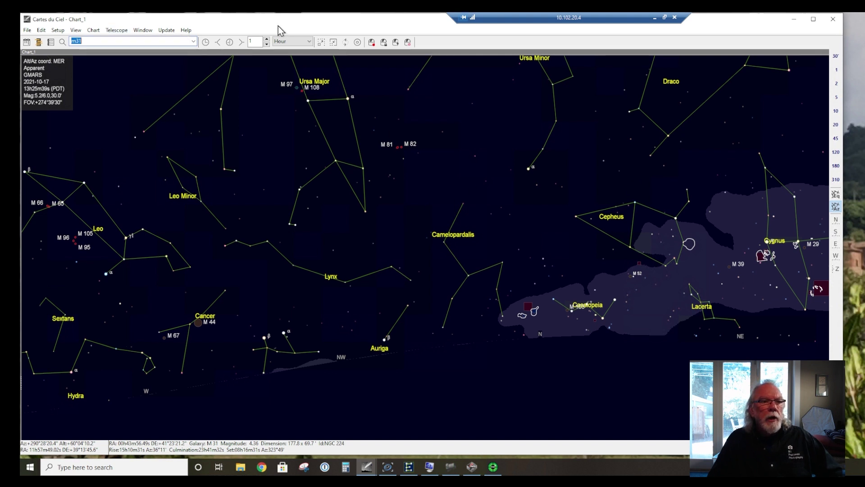
left_click(109, 41)
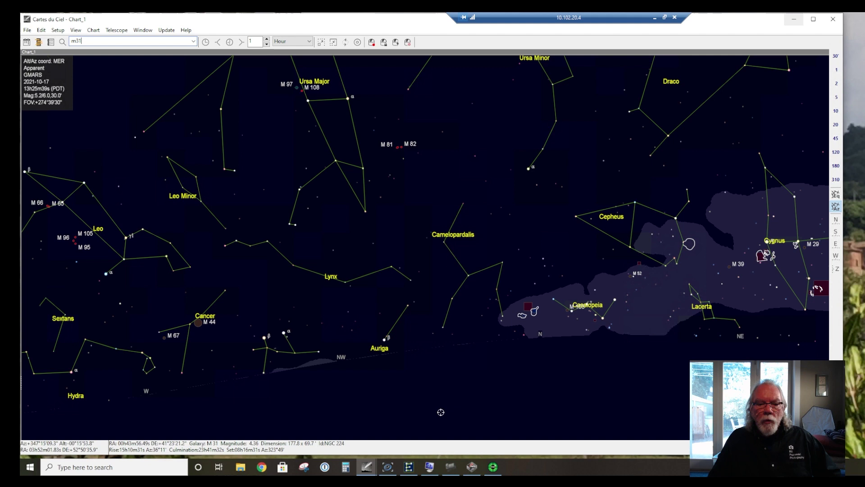
left_click(385, 468)
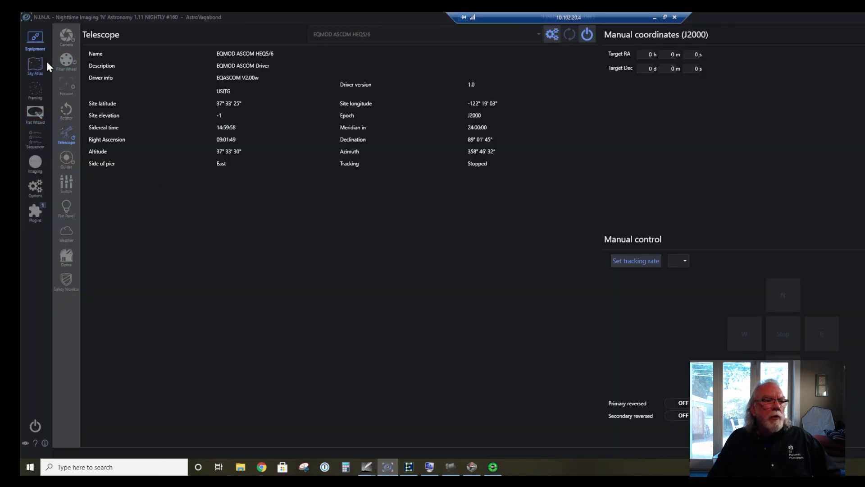
Step: View the Andromeda Galaxy (M31) details and altitude curve in N.I.N.A.'s Sky Atlas, then return to Cartes du Ciel
left_click(34, 63)
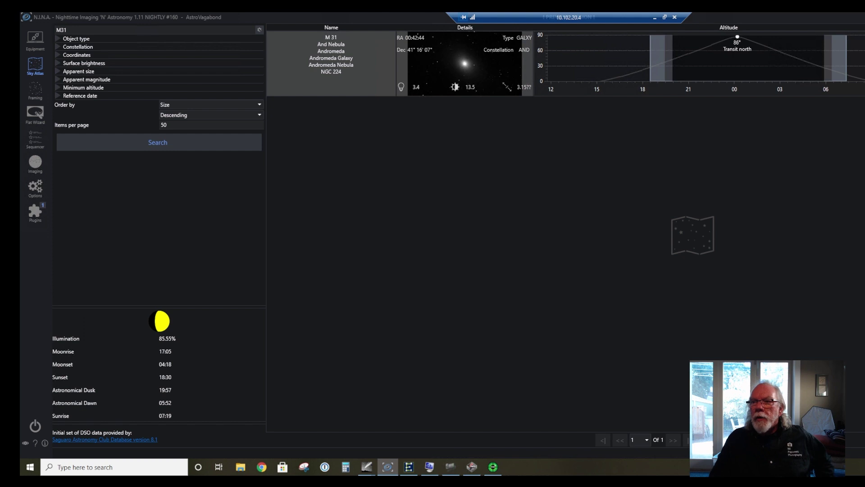
key("alt+Tab")
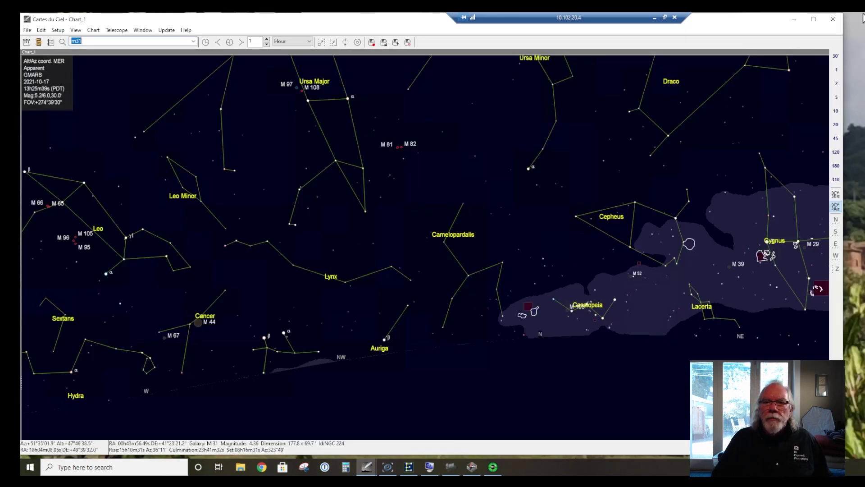
Step: Minimise Cartes du Ciel and restore PHD2 Guiding 2.6.10 with the HEQ5 profile
left_click(793, 20)
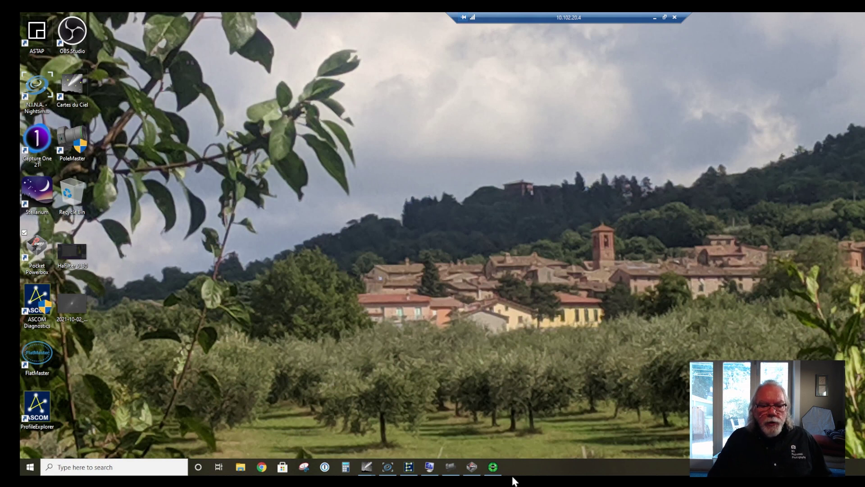
left_click(494, 467)
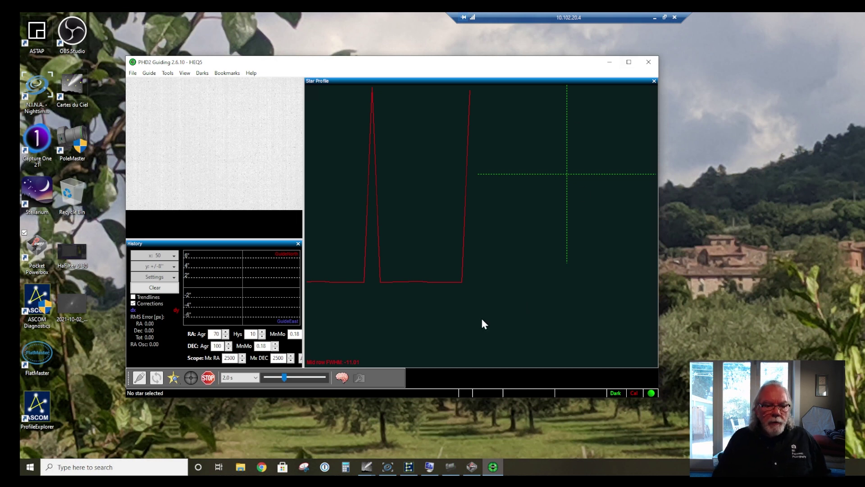
Step: Hide PHD2 and bring N.I.N.A. forward on its Telescope equipment page
left_click(608, 61)
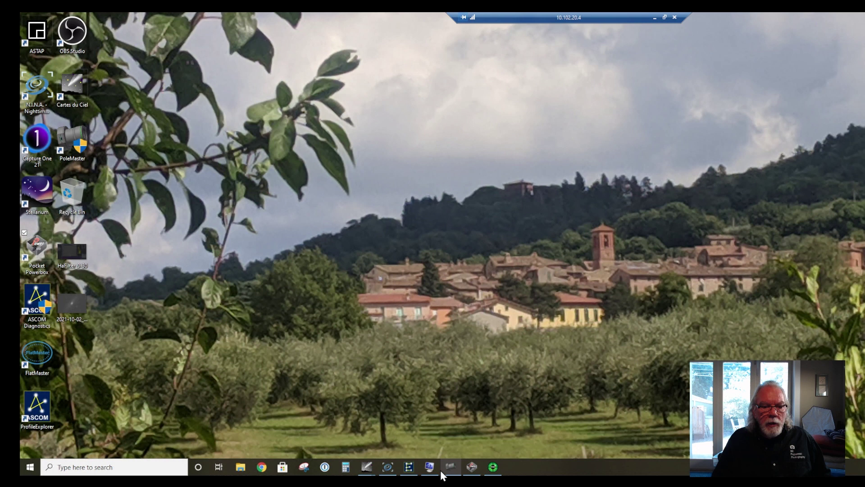
left_click(390, 469)
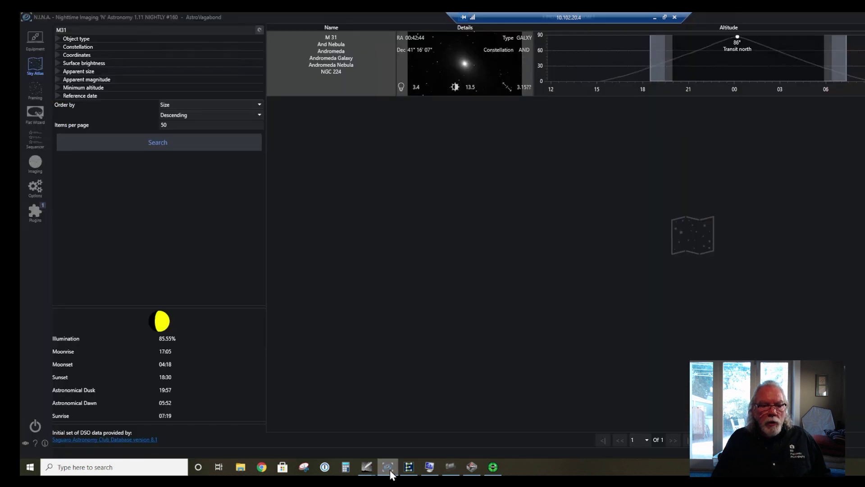
left_click(37, 38)
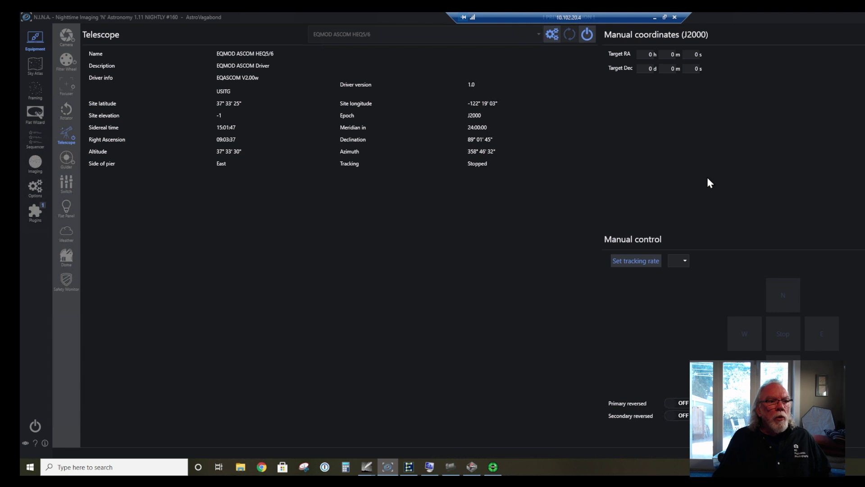
Step: Browse the camera and filter wheel pages, ending on the ZWO Focuser at position 5710
left_click(66, 36)
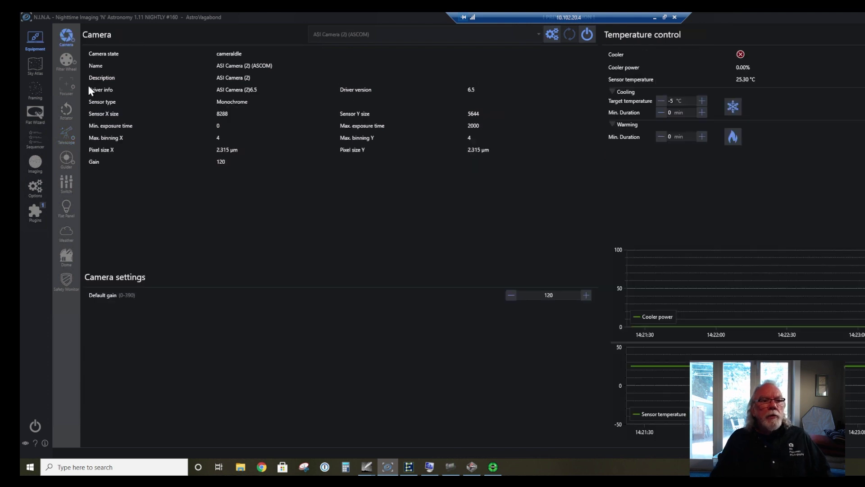
left_click(64, 52)
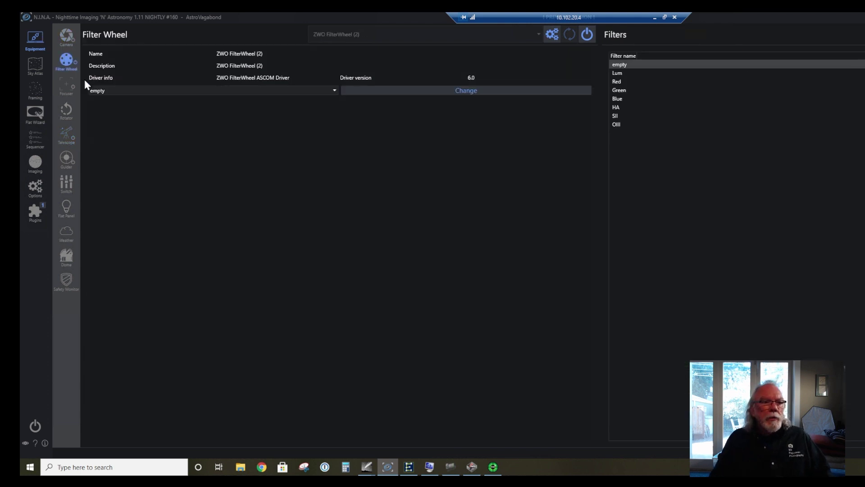
left_click(68, 88)
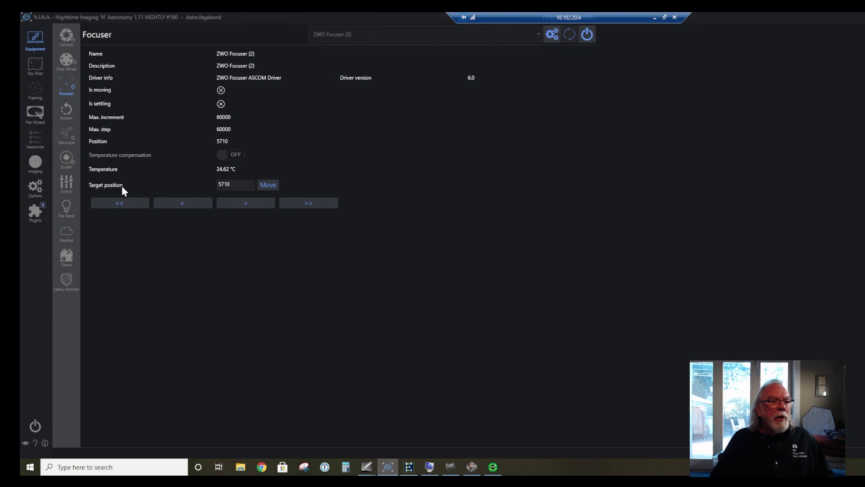
Step: Show the FlatMaster flat panel page with the Flat Wizard's per-filter exposure times
left_click(66, 208)
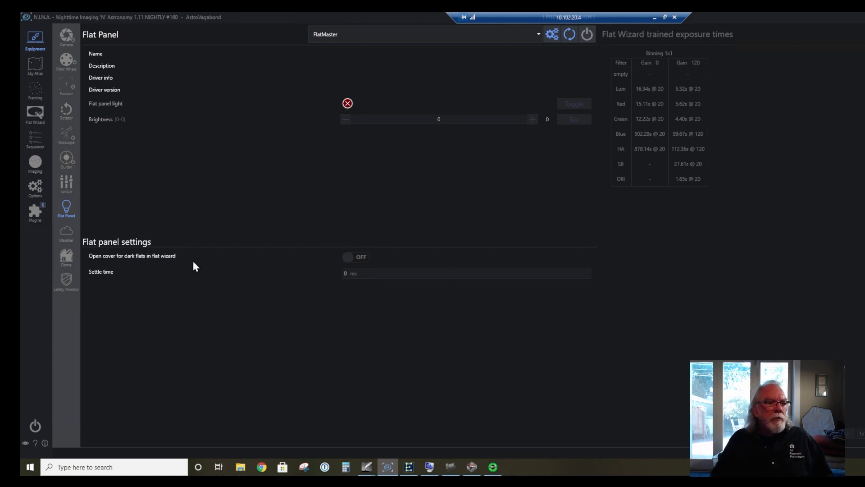
Step: Show the EQMOD ASCOM HEQ5/6 mount page, pointing near declination 89° with tracking stopped
left_click(66, 134)
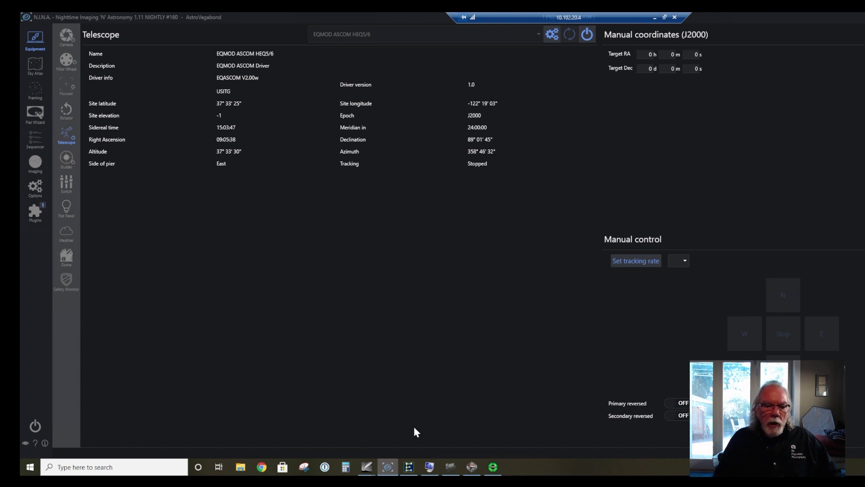
left_click(406, 464)
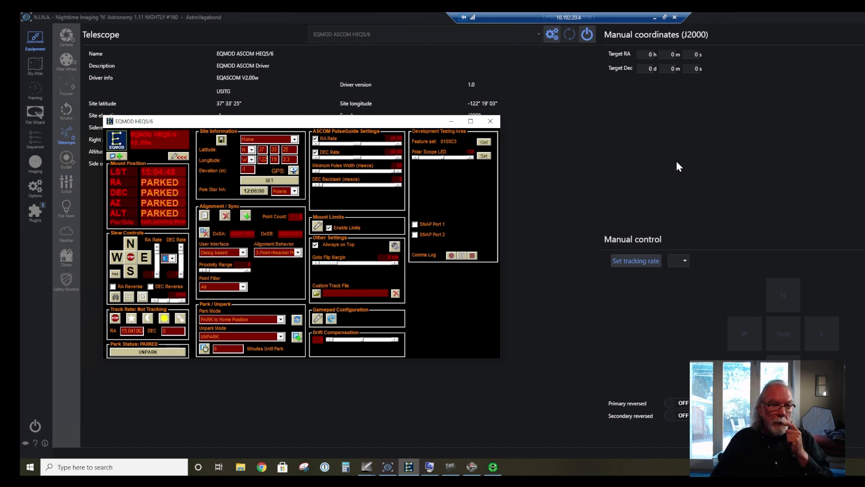
left_click(451, 122)
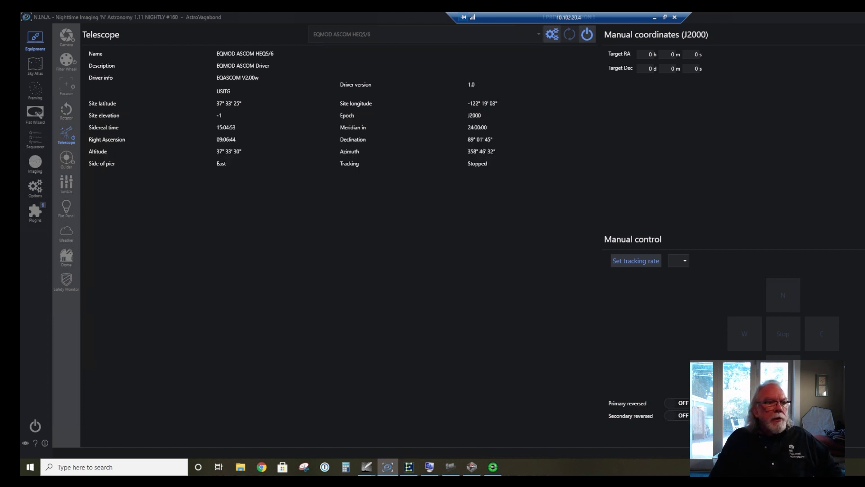
Step: Browse Sky Atlas, Framing and Flat Wizard, then show Imaging: gain 120, cooler off, 25.30 °C
left_click(37, 65)
left_click(35, 92)
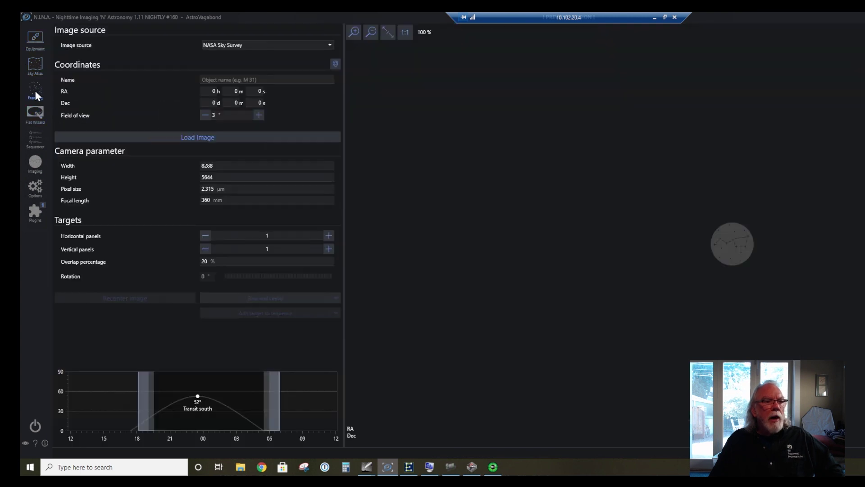
left_click(34, 111)
left_click(34, 87)
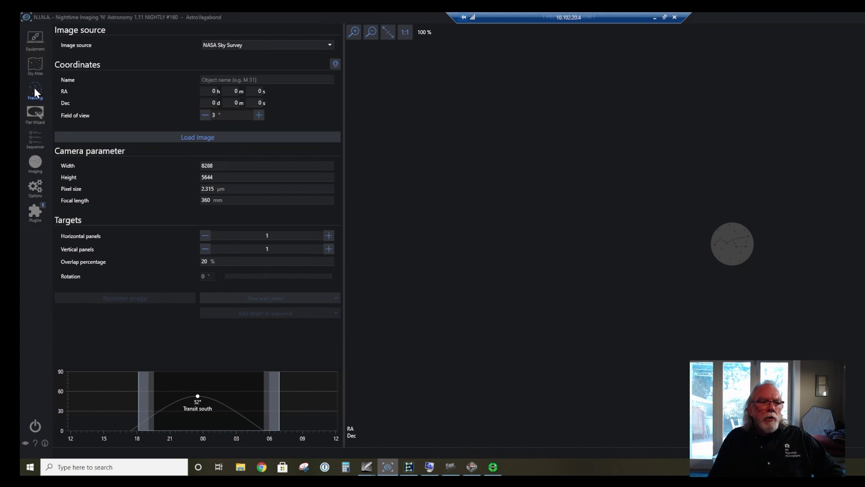
left_click(35, 163)
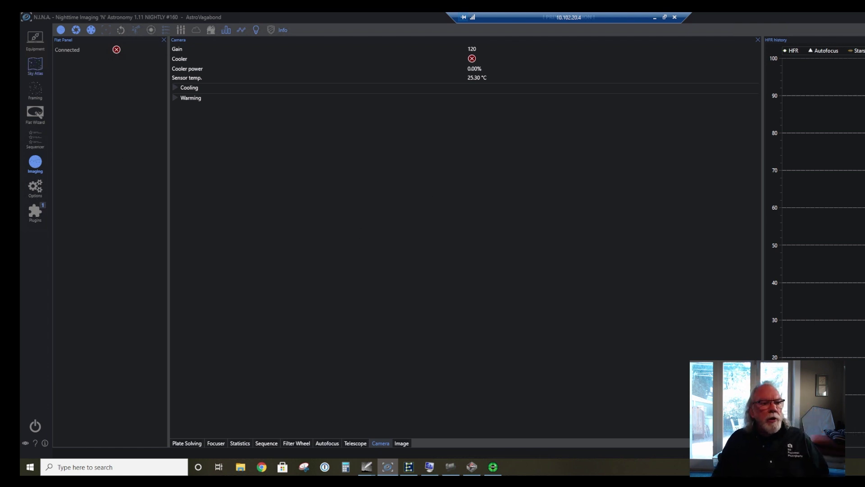
Step: Show the Telescope page: EQMOD HEQ5/6 mount at declination 89° 01' 45", tracking stopped
left_click(36, 45)
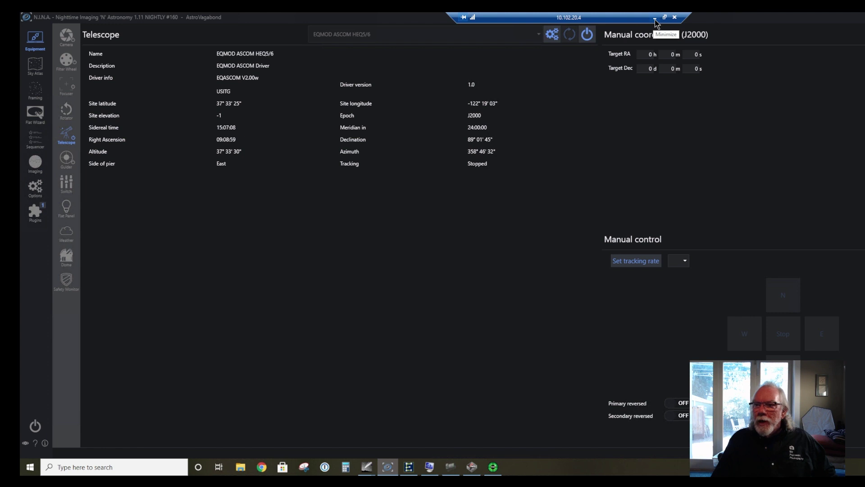
Step: Minimise the Remote Desktop session to reveal the local desktop's telescope-setup wallpaper
left_click(655, 19)
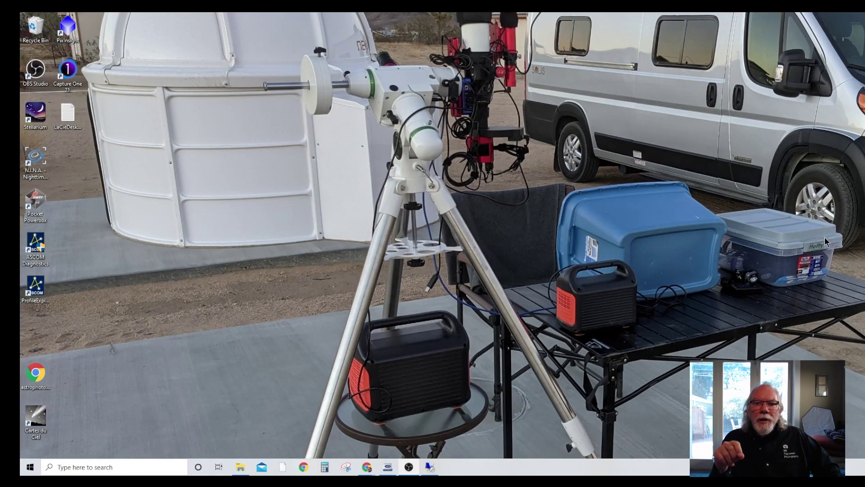